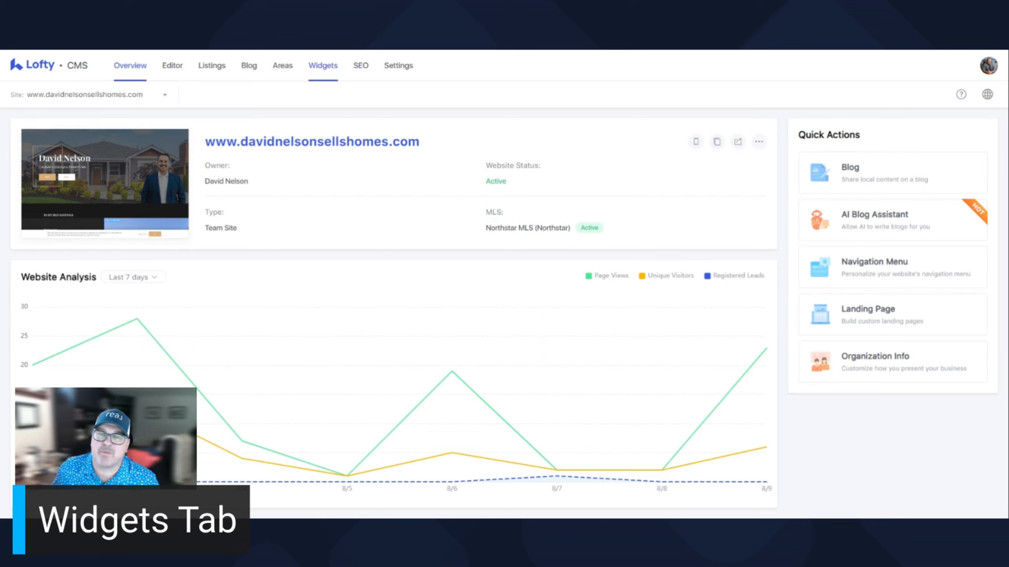
- Open the site's widgets and look through the saved iframe embeds
{"action": "left_click", "coordinate": [324, 73]}
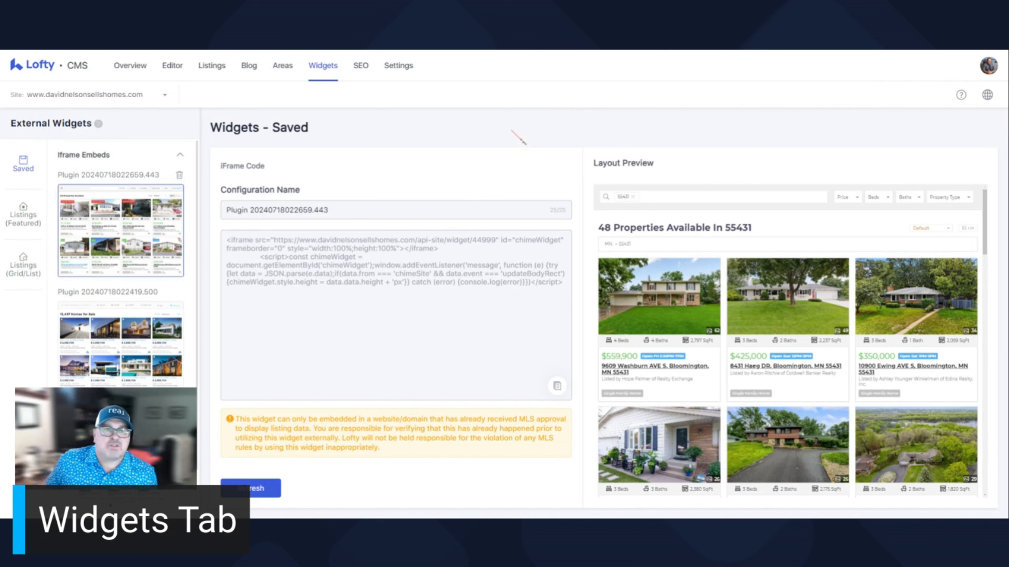
{"action": "scroll", "coordinate": [195, 185], "scroll_direction": "down", "scroll_amount": 3}
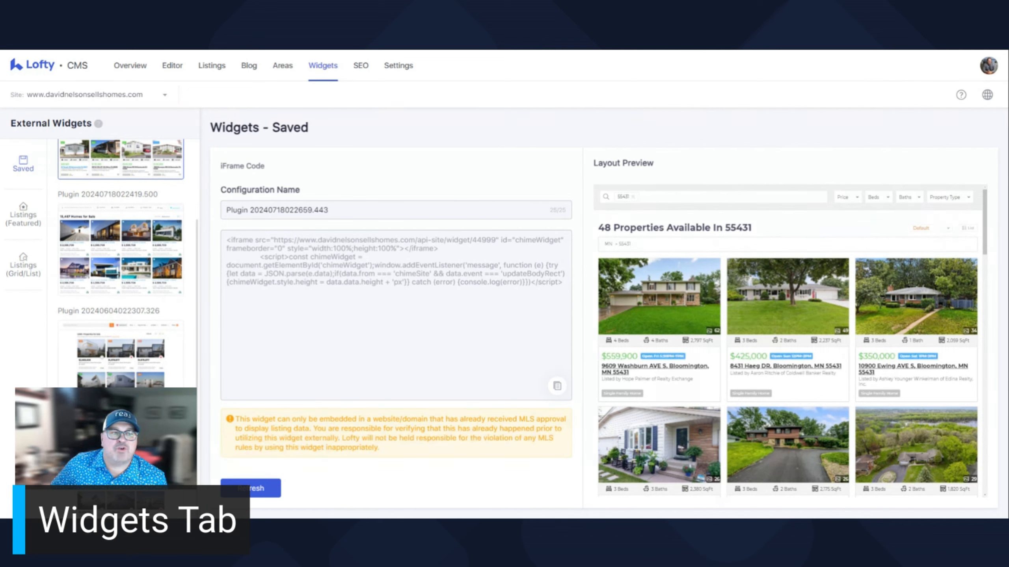
{"action": "mouse_move", "coordinate": [727, 262]}
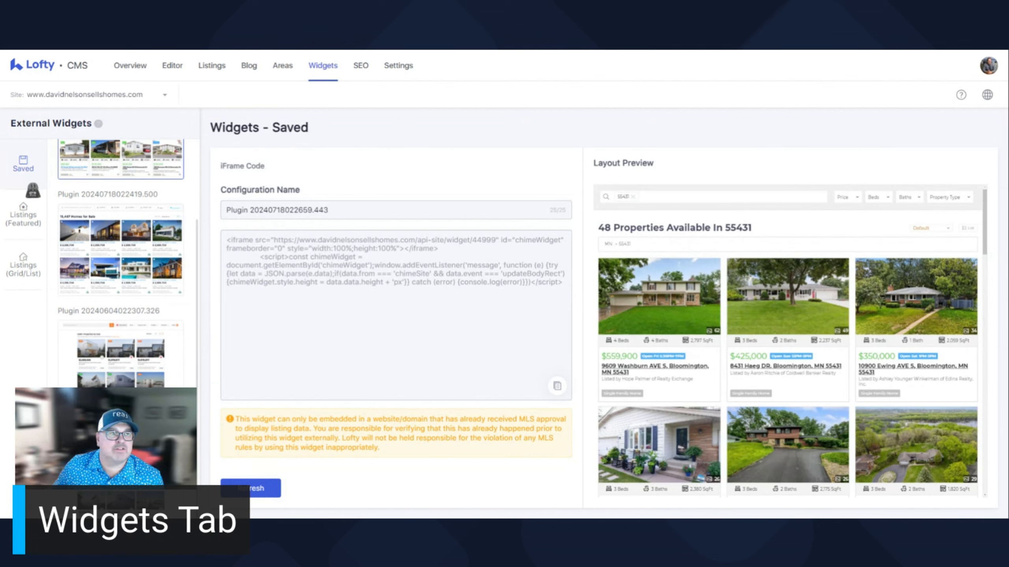
- Select the second block of the Listings (Grid/List) widgets and name its configuration "test demo"
{"action": "left_click", "coordinate": [25, 218]}
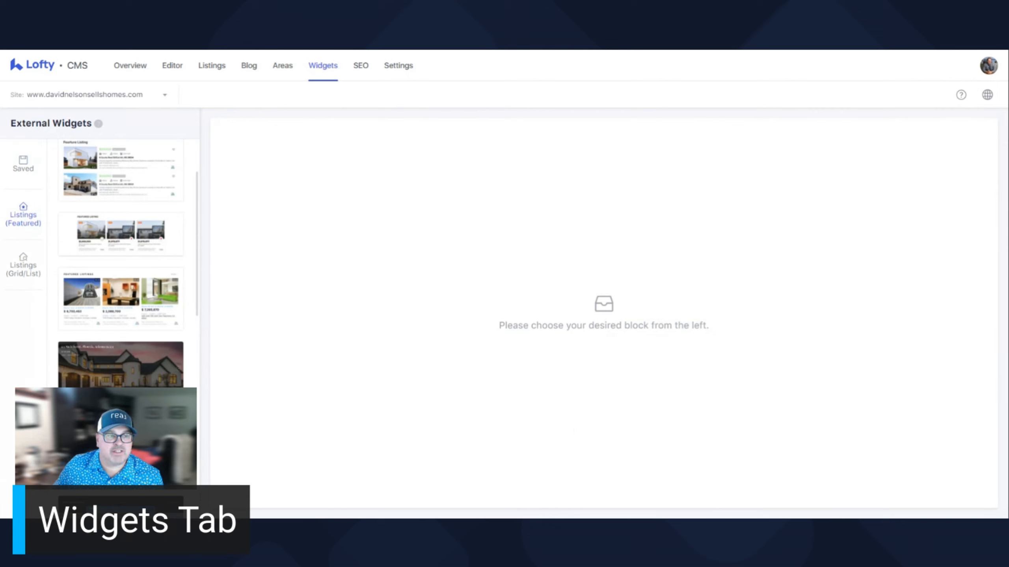
{"action": "left_click", "coordinate": [24, 269]}
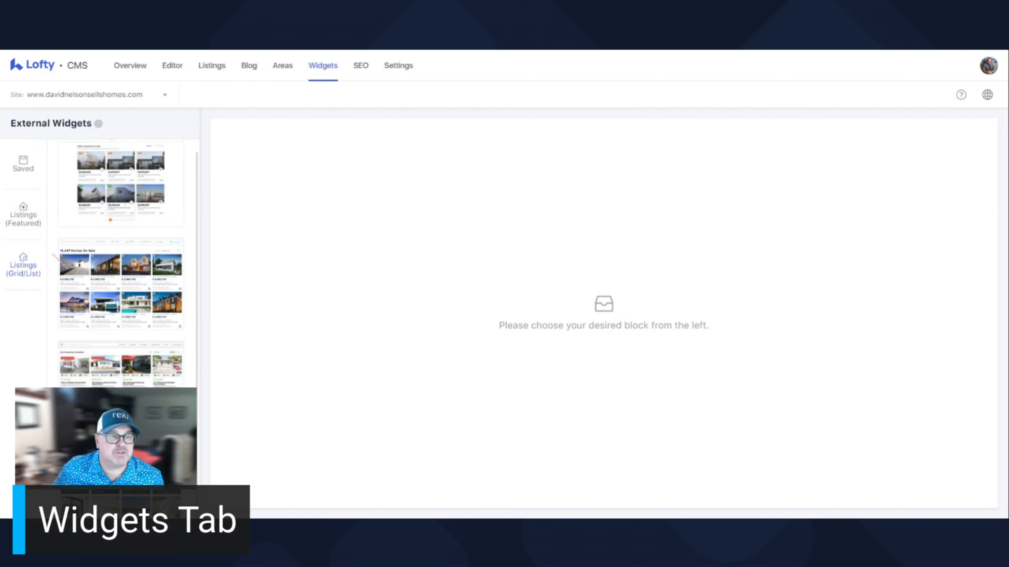
{"action": "left_click", "coordinate": [142, 287]}
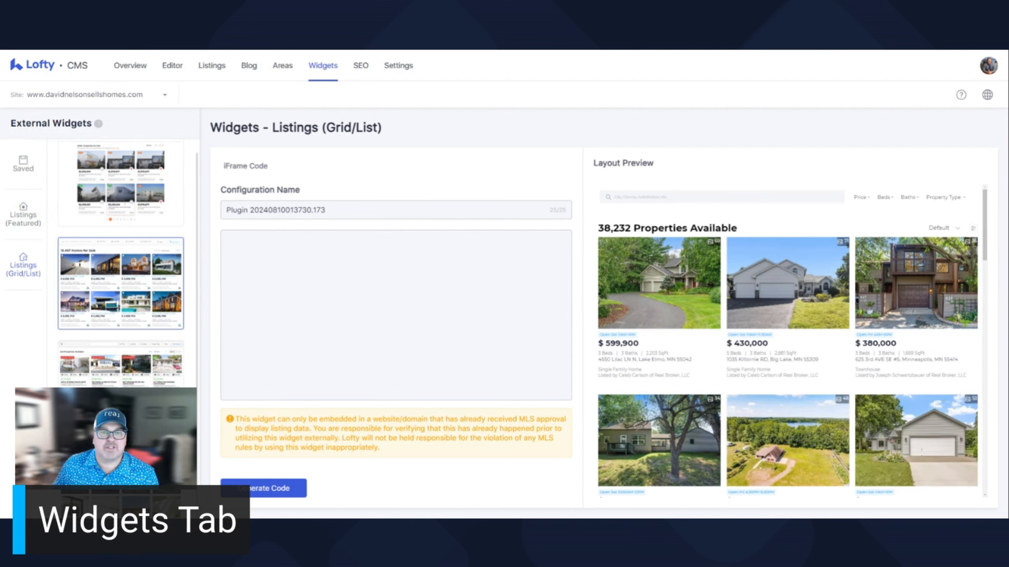
{"action": "triple_click", "coordinate": [275, 210]}
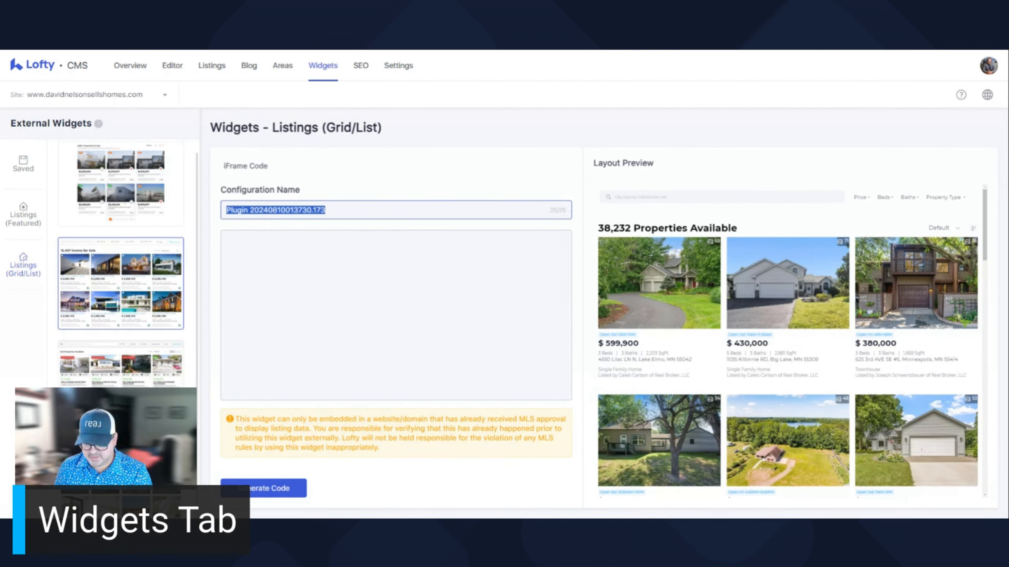
{"action": "type", "text": "test demo"}
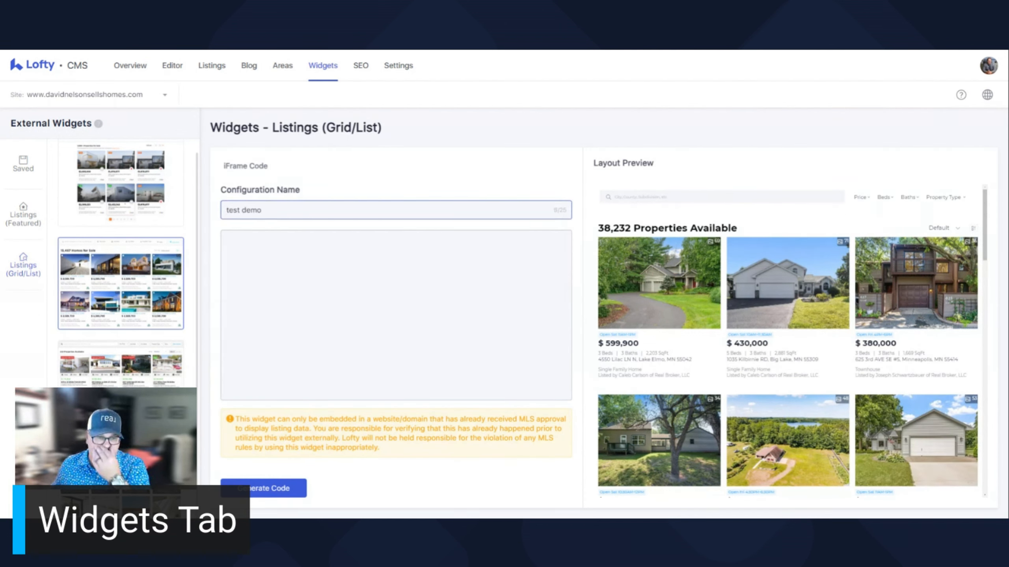
- Open the widget layout for editing and look over its listing source, sort and layout options
{"action": "mouse_move", "coordinate": [667, 235]}
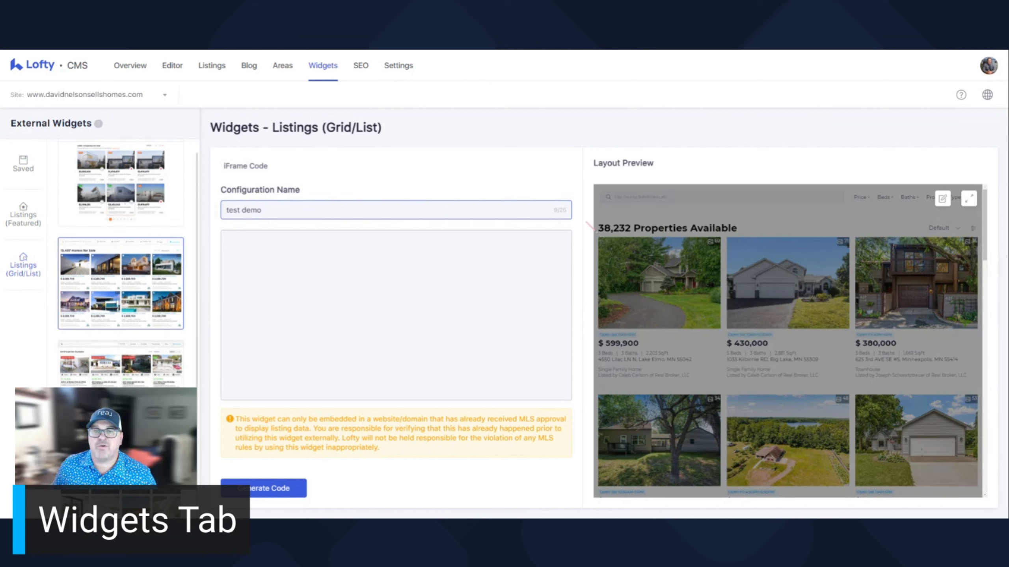
{"action": "left_click", "coordinate": [713, 265]}
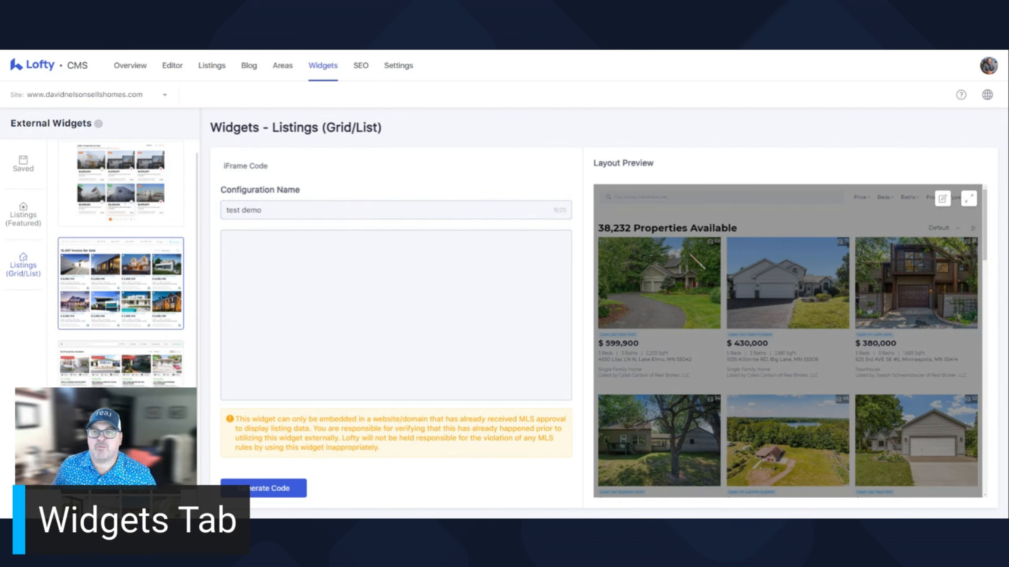
{"action": "left_click", "coordinate": [942, 199]}
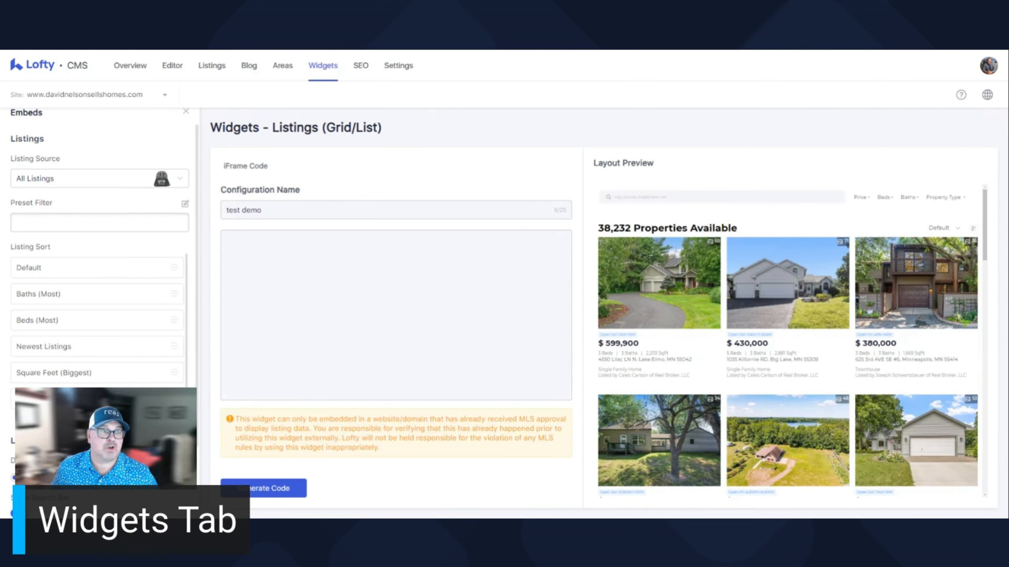
{"action": "scroll", "coordinate": [128, 242], "scroll_direction": "down", "scroll_amount": 3}
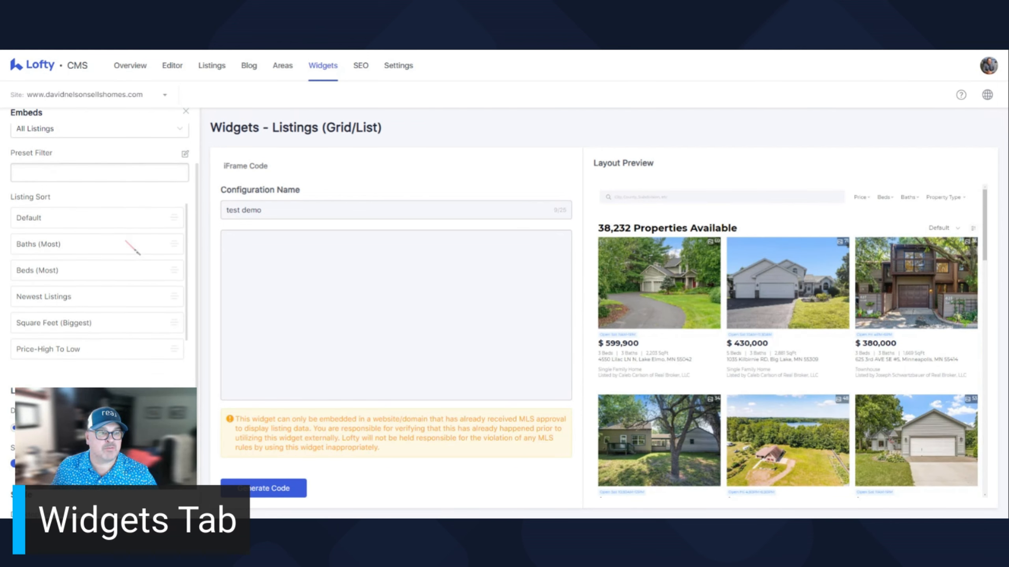
{"action": "scroll", "coordinate": [125, 240], "scroll_direction": "down", "scroll_amount": 2}
{"action": "scroll", "coordinate": [125, 240], "scroll_direction": "up", "scroll_amount": 1}
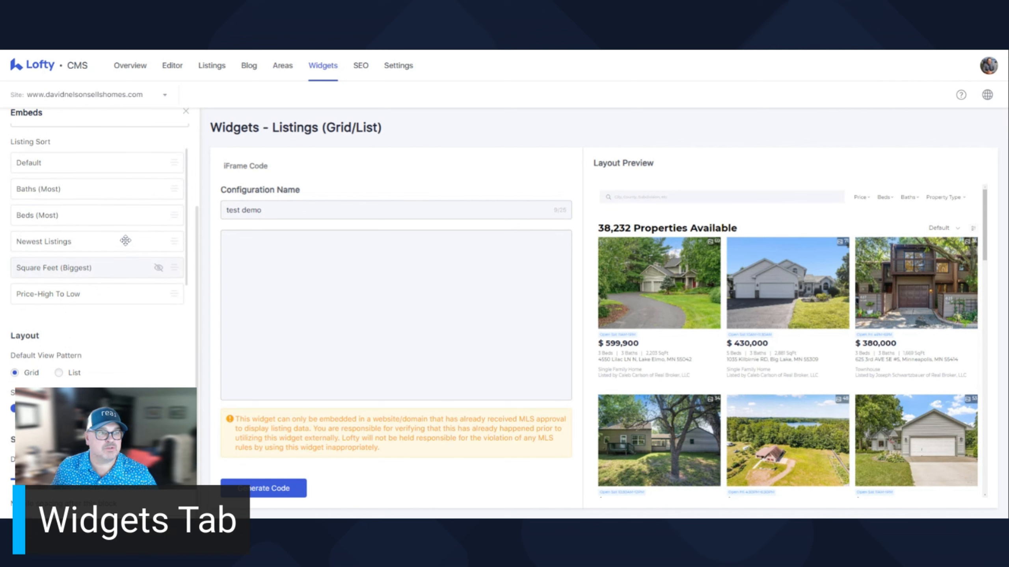
{"action": "scroll", "coordinate": [125, 240], "scroll_direction": "up", "scroll_amount": 2}
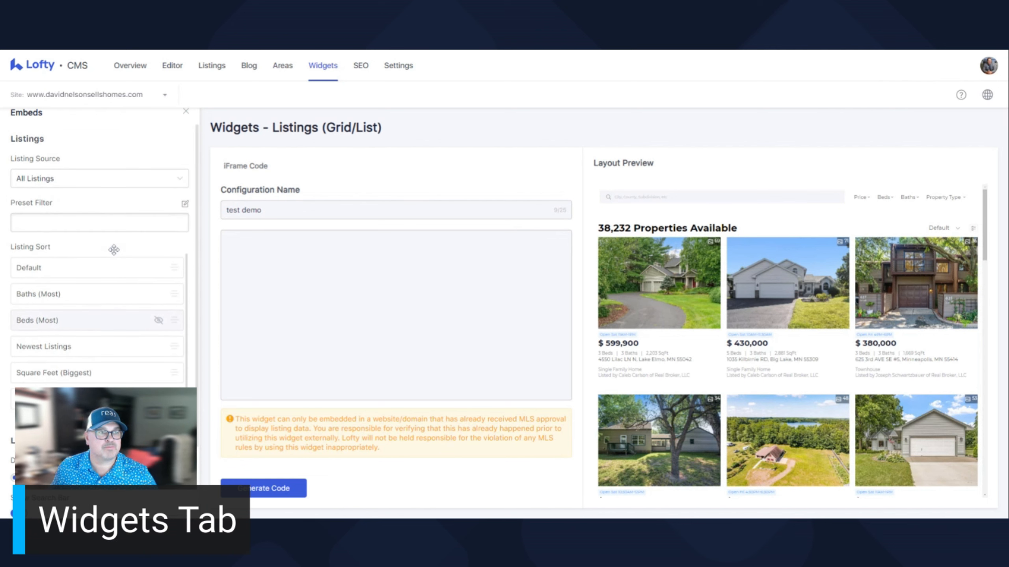
- Set the listing source to a custom listing filter with the location limited to ZIP code 55431
{"action": "left_click", "coordinate": [101, 179]}
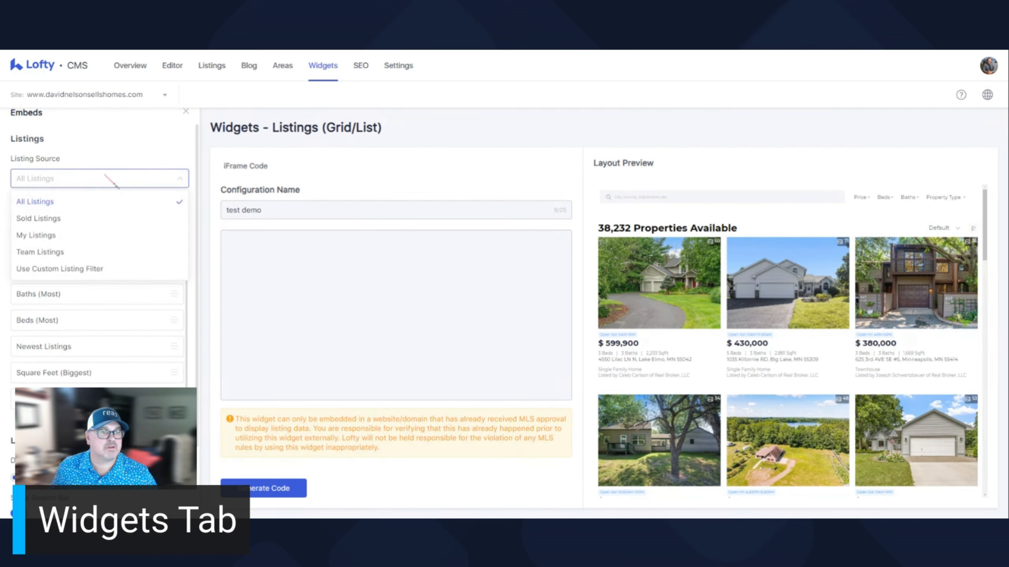
{"action": "left_click", "coordinate": [90, 271]}
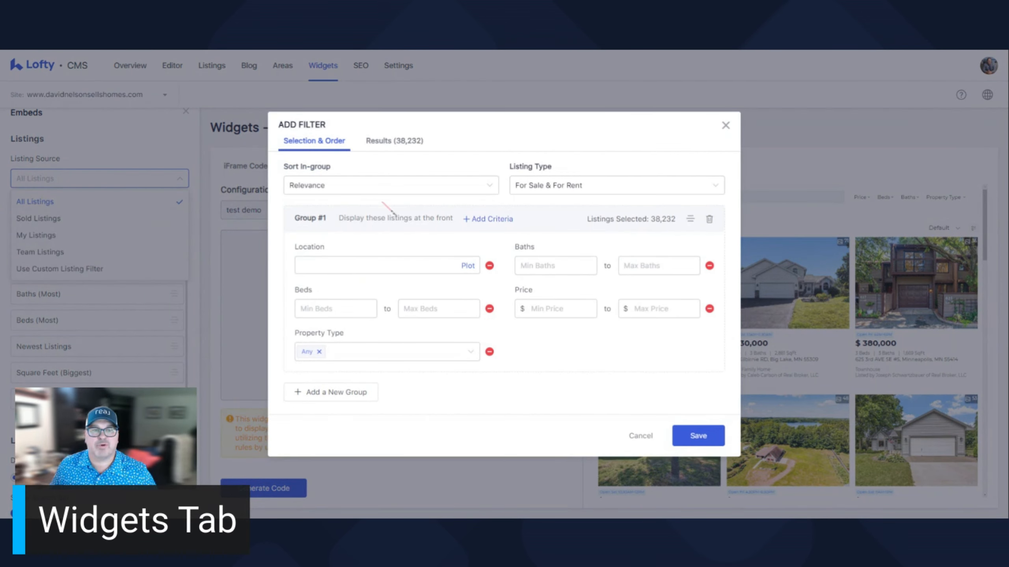
{"action": "left_click", "coordinate": [377, 265]}
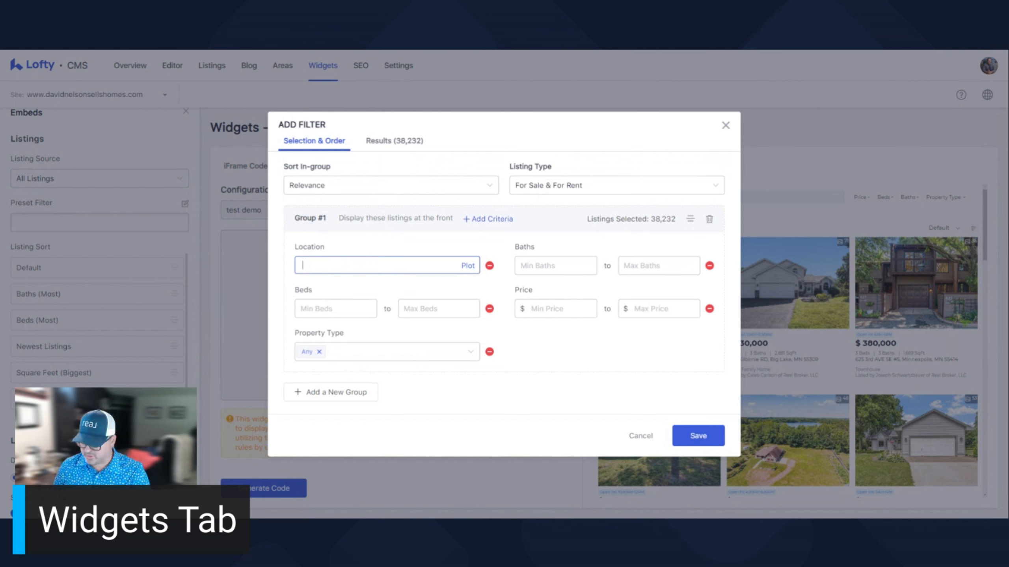
{"action": "type", "text": "55431"}
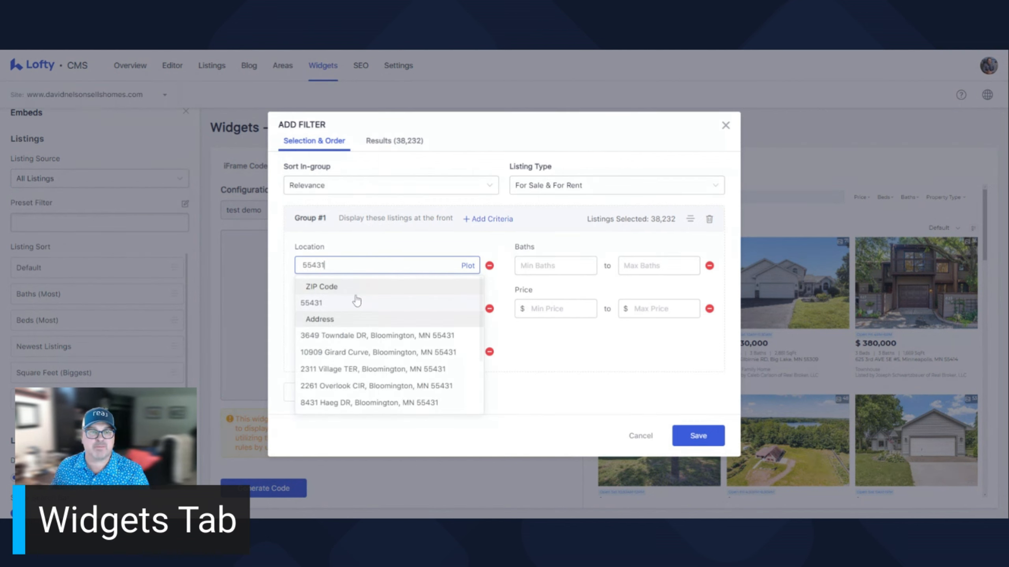
{"action": "left_click", "coordinate": [356, 301]}
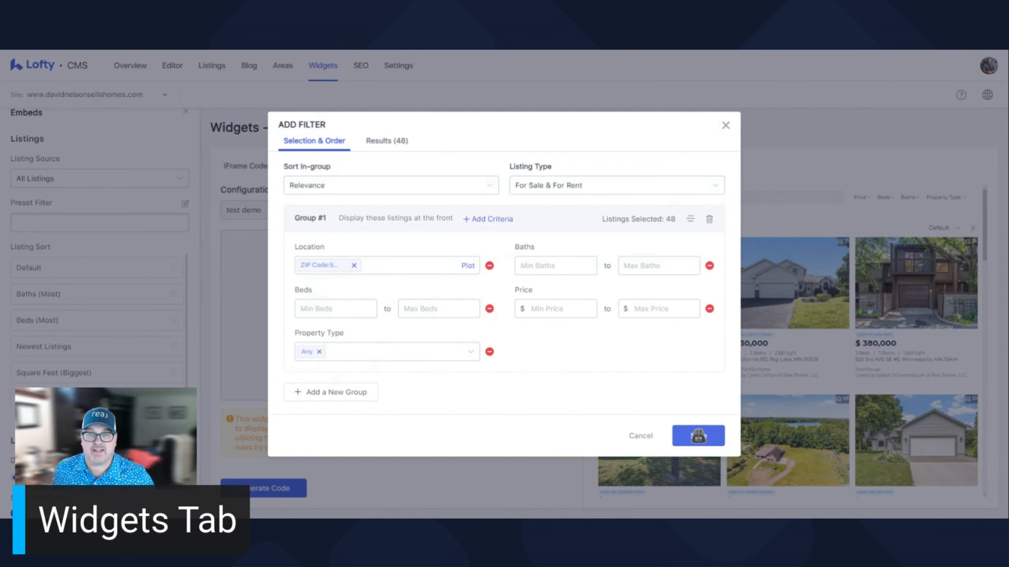
- Keep the filter's listing type as For Sale & For Rent and save the custom filter, accepting the display changes
{"action": "left_click", "coordinate": [699, 436]}
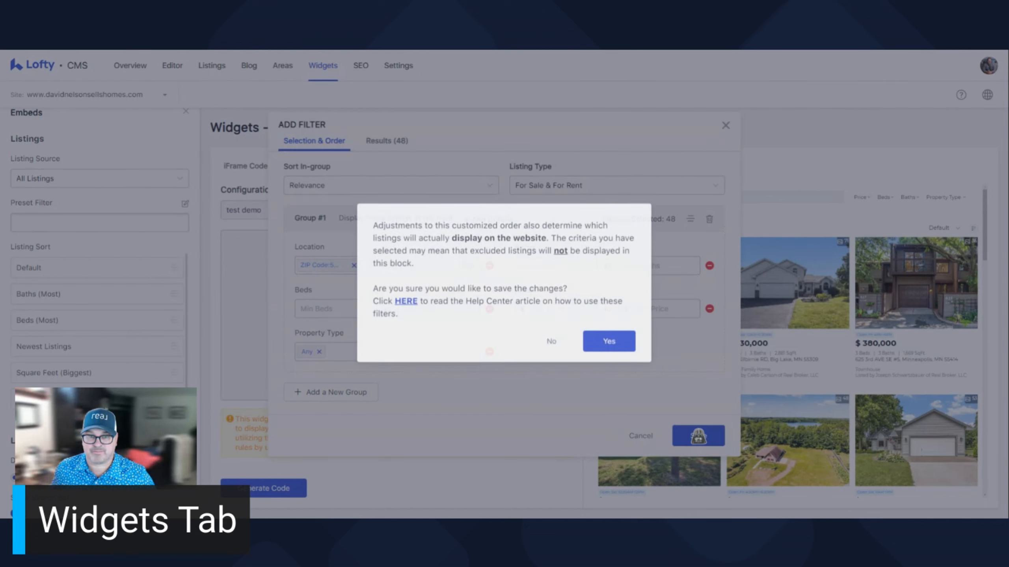
{"action": "left_click", "coordinate": [554, 344]}
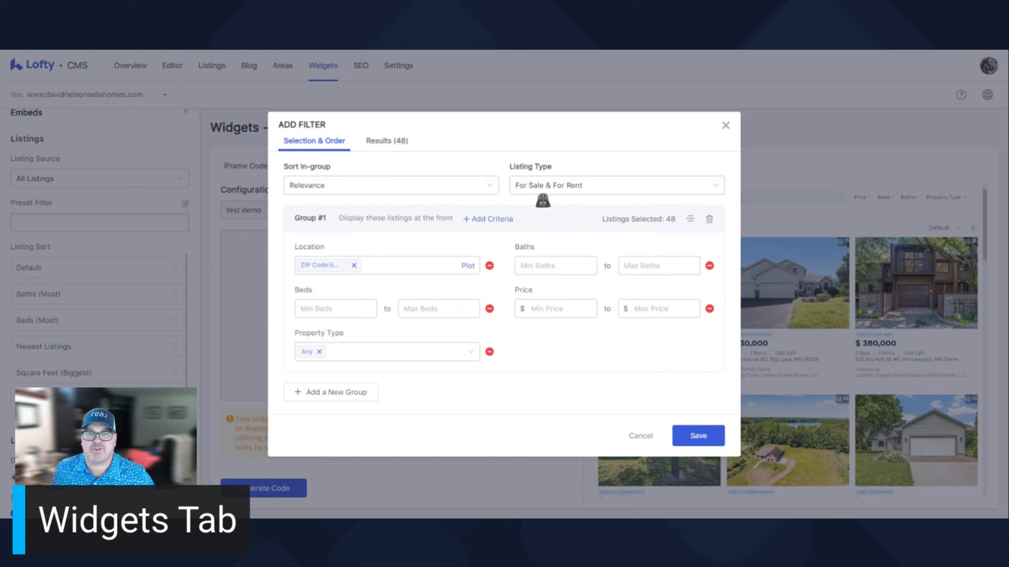
{"action": "left_click", "coordinate": [610, 189]}
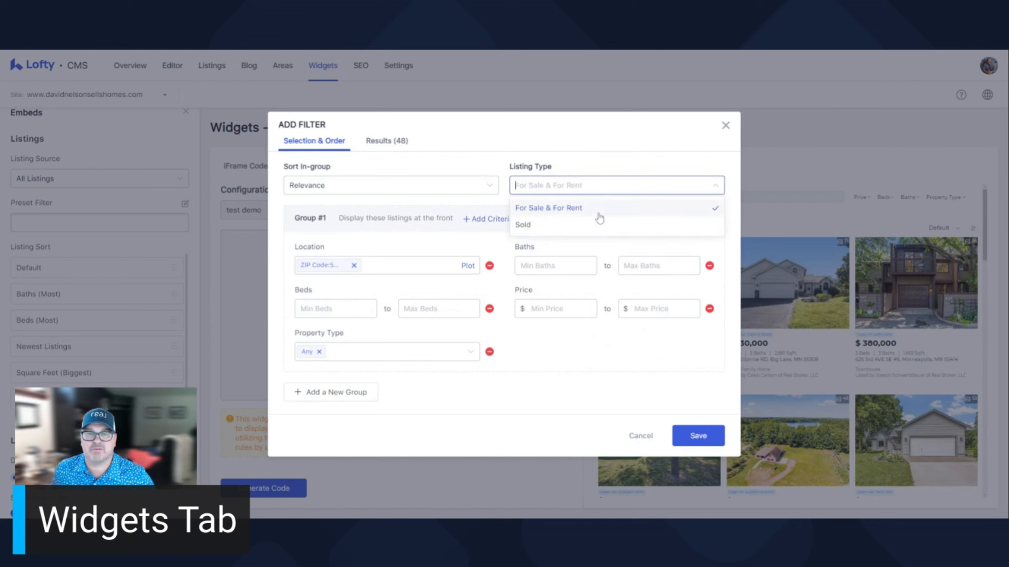
{"action": "left_click", "coordinate": [598, 209]}
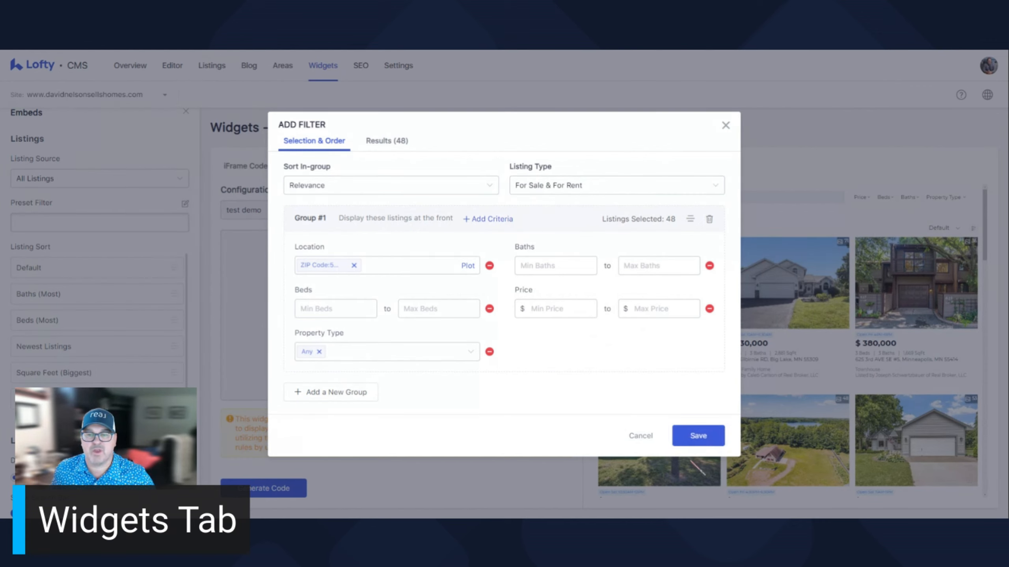
{"action": "left_click", "coordinate": [696, 442]}
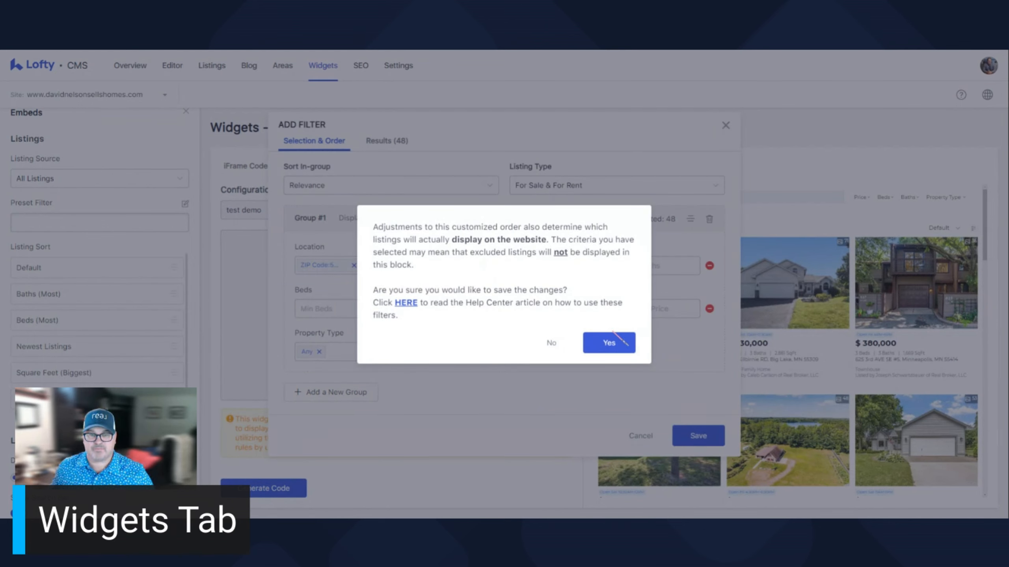
{"action": "left_click", "coordinate": [609, 344]}
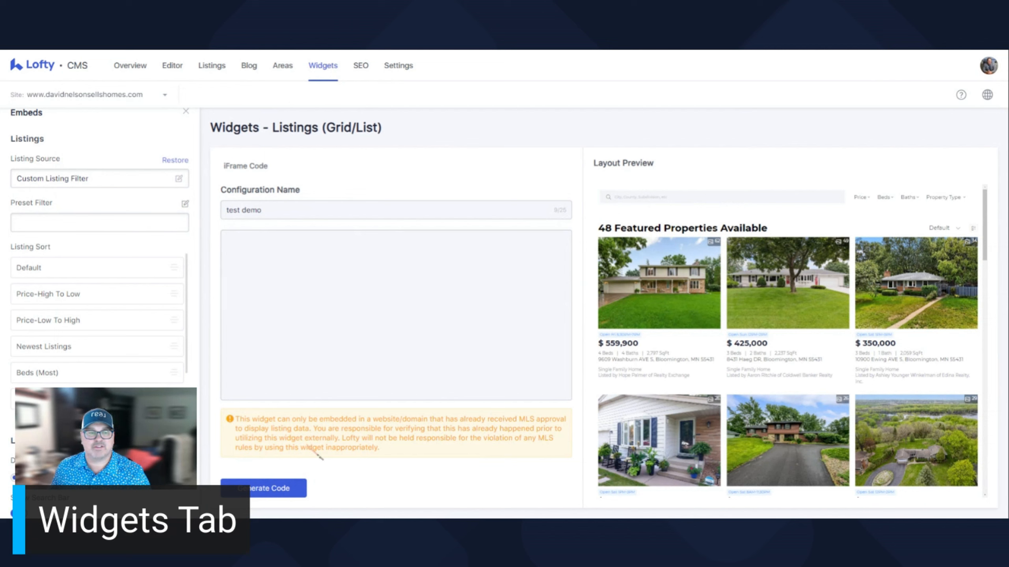
- Generate the iframe code for the test demo widget and copy the whole code
{"action": "mouse_move", "coordinate": [679, 263]}
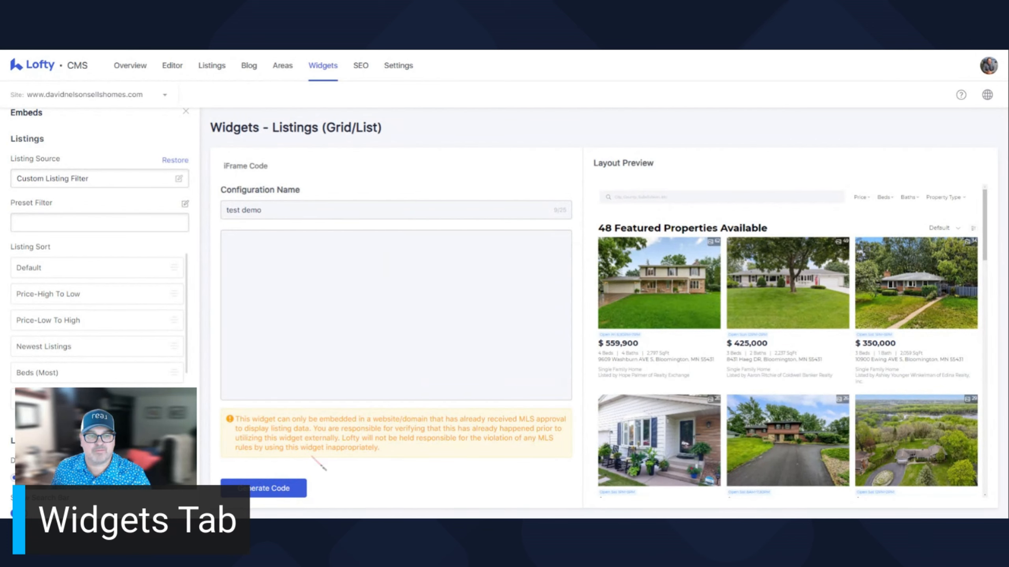
{"action": "left_click", "coordinate": [275, 489]}
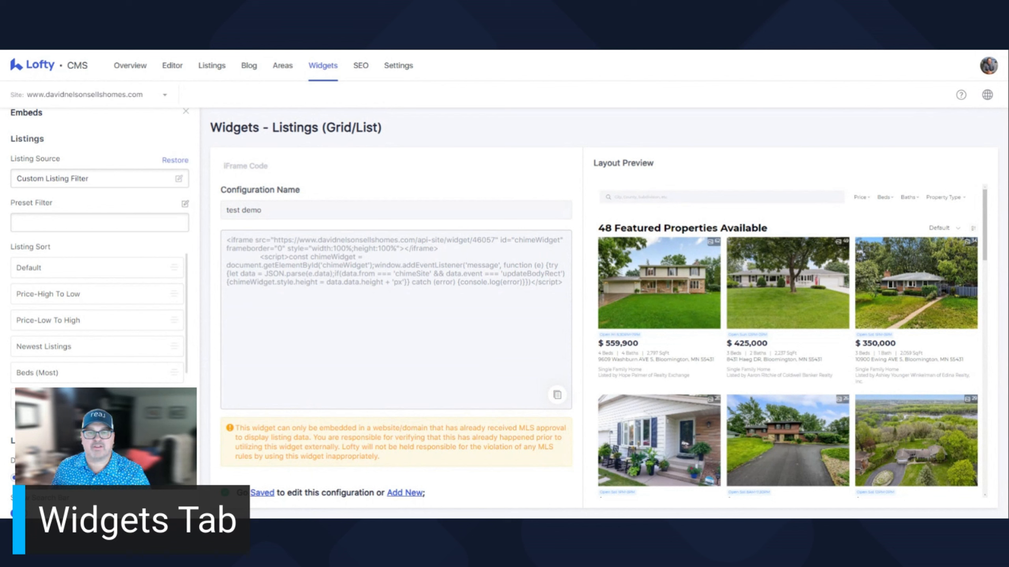
{"action": "left_click_drag", "start_coordinate": [563, 283], "coordinate": [227, 240]}
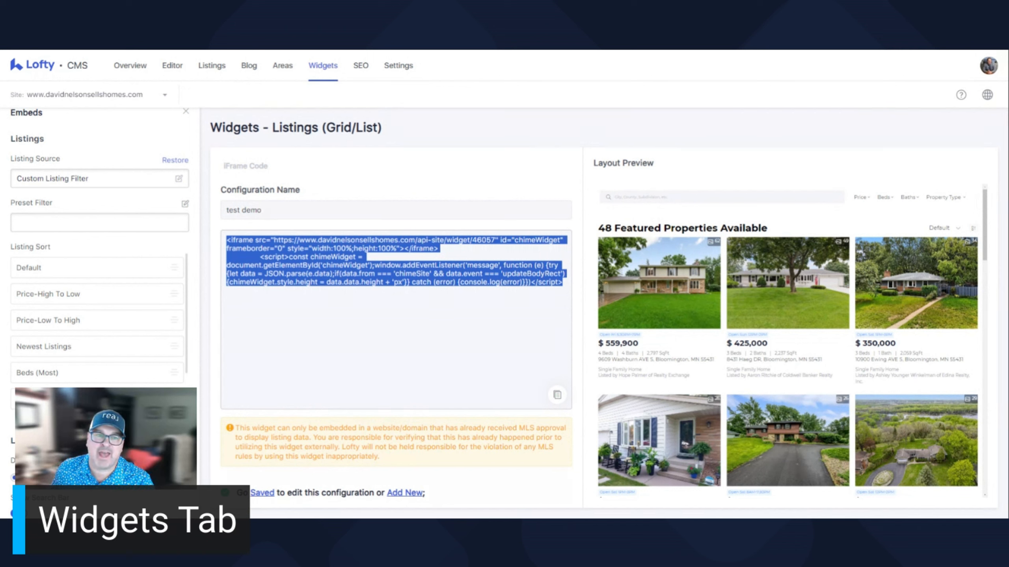
{"action": "left_click", "coordinate": [397, 330]}
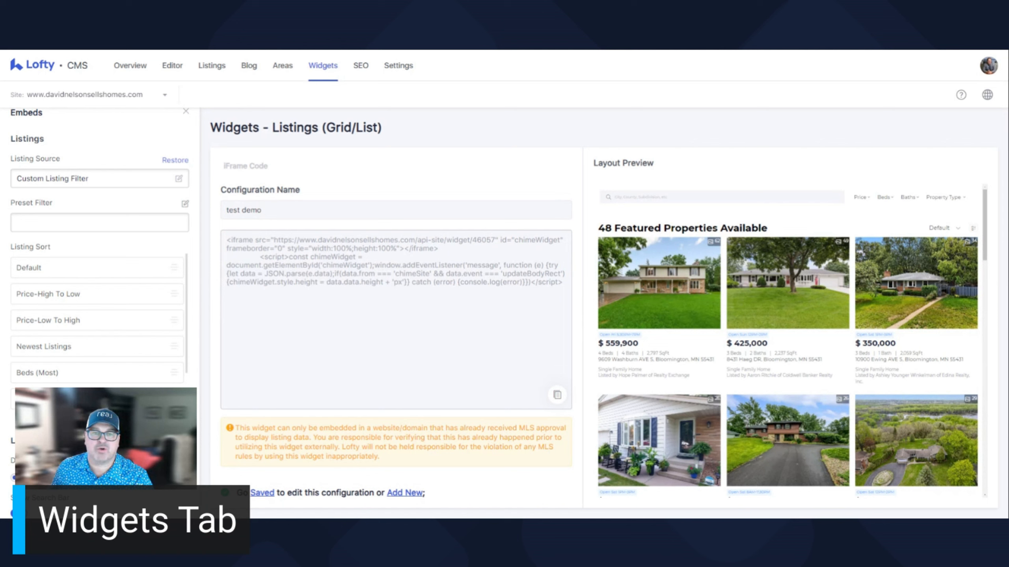
{"action": "left_click_drag", "start_coordinate": [563, 283], "coordinate": [262, 265]}
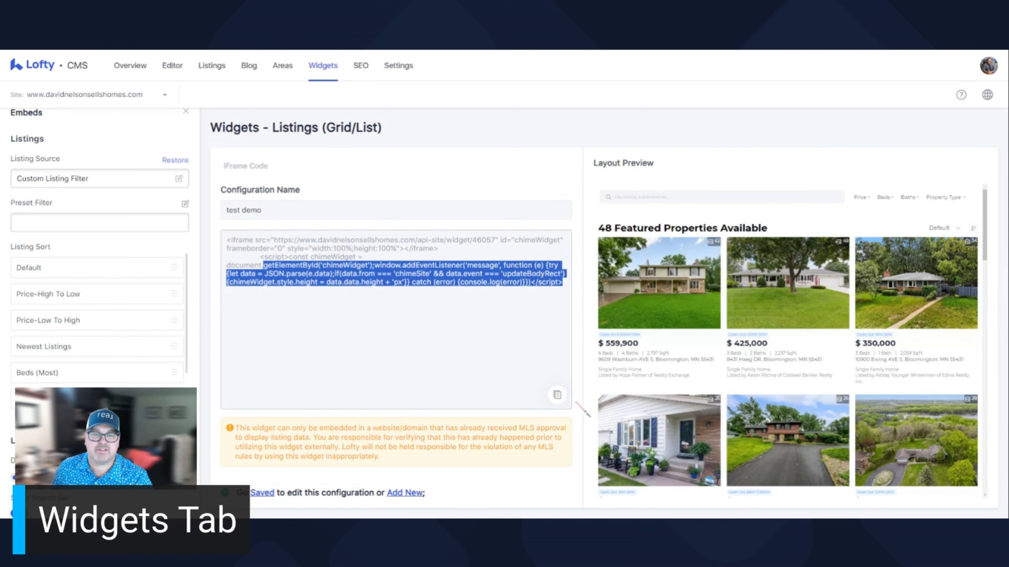
{"action": "left_click", "coordinate": [557, 394]}
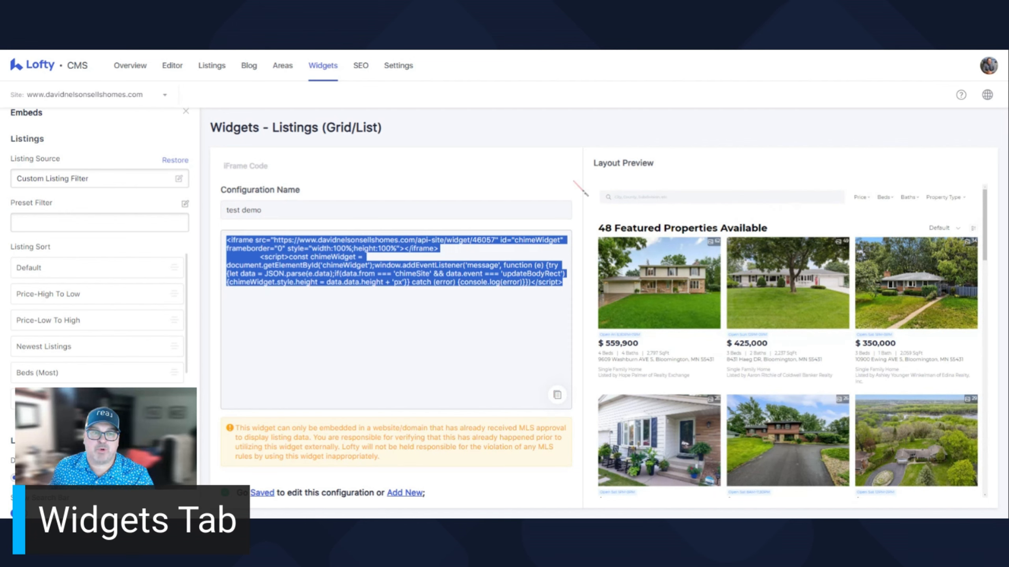
- Switch to the Bloomington resident website and view the 55431 home search widget embedded further down the page
{"action": "left_click", "coordinate": [525, 38]}
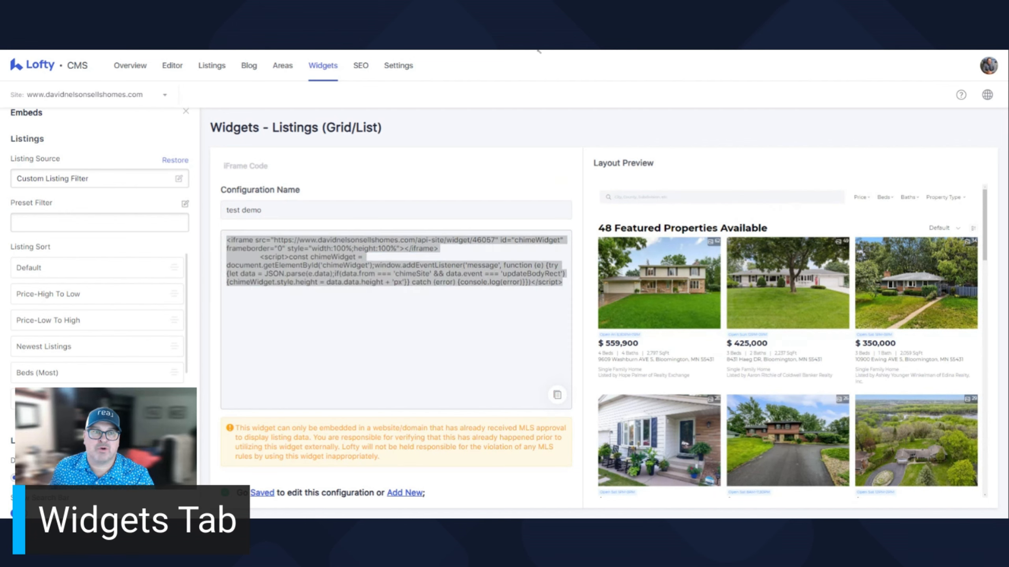
{"action": "left_click", "coordinate": [526, 39]}
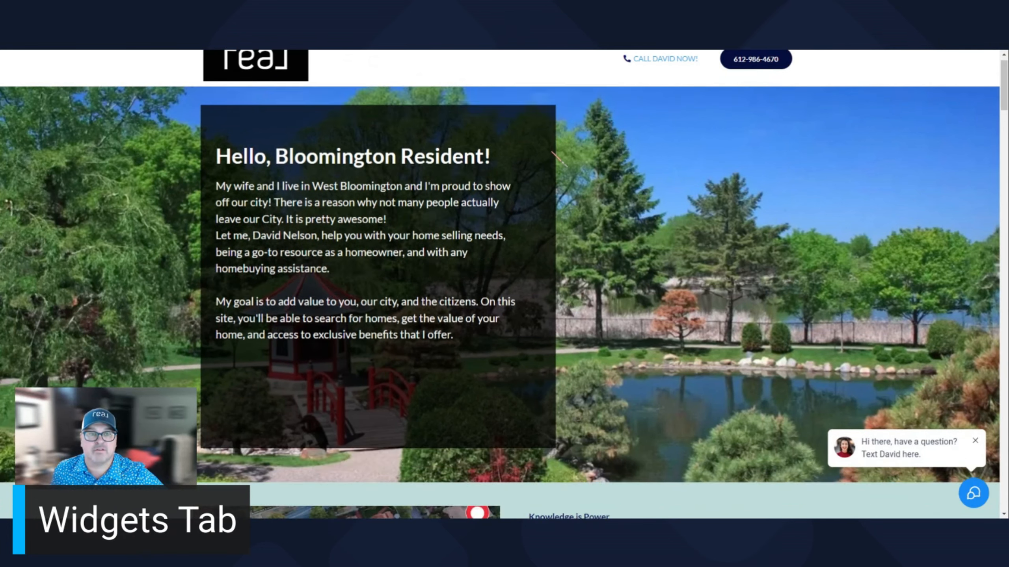
{"action": "scroll", "coordinate": [555, 162], "scroll_direction": "down", "scroll_amount": 5}
{"action": "scroll", "coordinate": [559, 151], "scroll_direction": "down", "scroll_amount": 10}
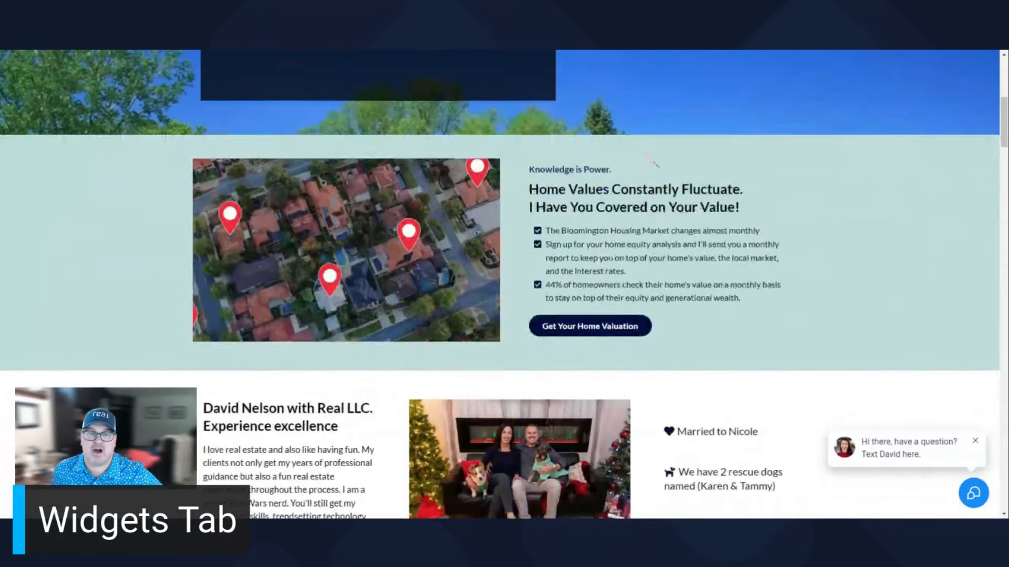
{"action": "scroll", "coordinate": [670, 162], "scroll_direction": "down", "scroll_amount": 12}
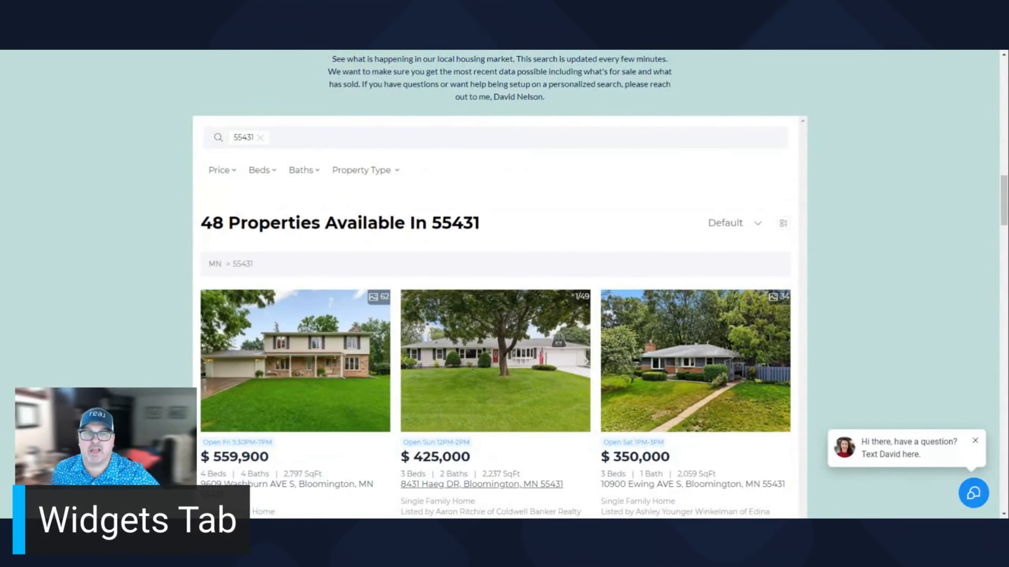
- Look through the property listings in the embedded 55431 home search widget and check its region search field without changing the search
{"action": "scroll", "coordinate": [885, 185], "scroll_direction": "down", "scroll_amount": 8}
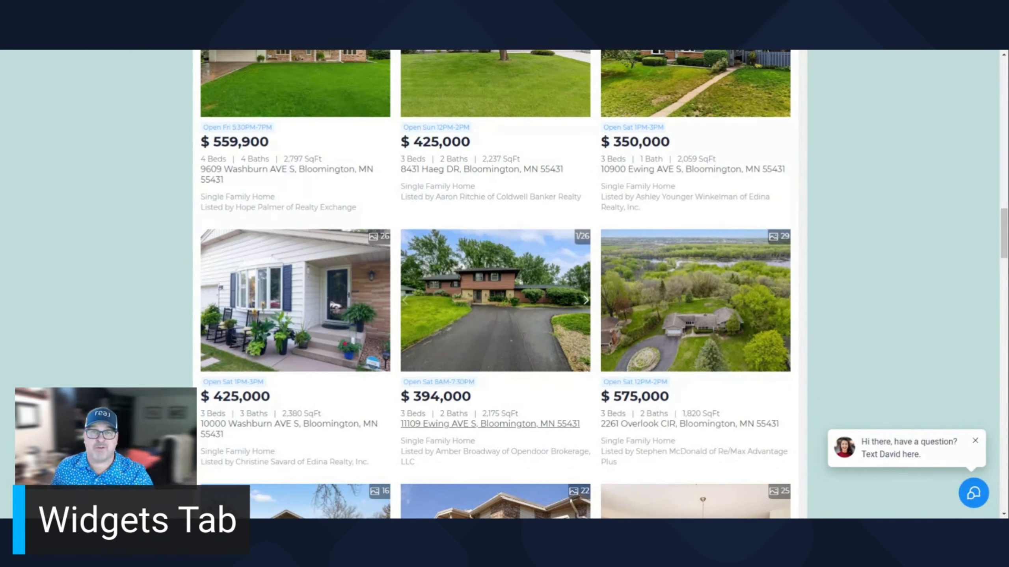
{"action": "scroll", "coordinate": [496, 286], "scroll_direction": "up", "scroll_amount": 4}
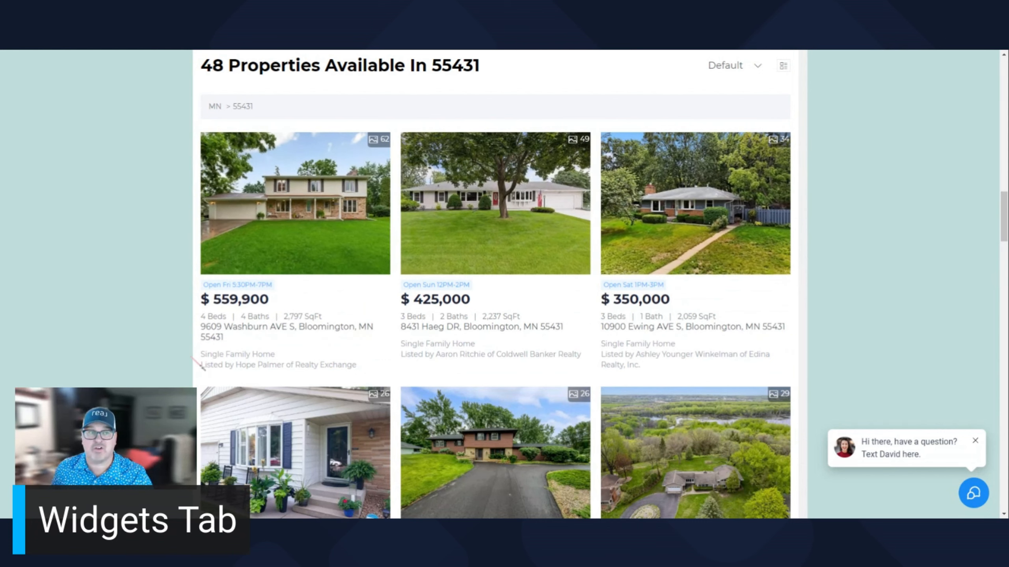
{"action": "scroll", "coordinate": [437, 278], "scroll_direction": "up", "scroll_amount": 4}
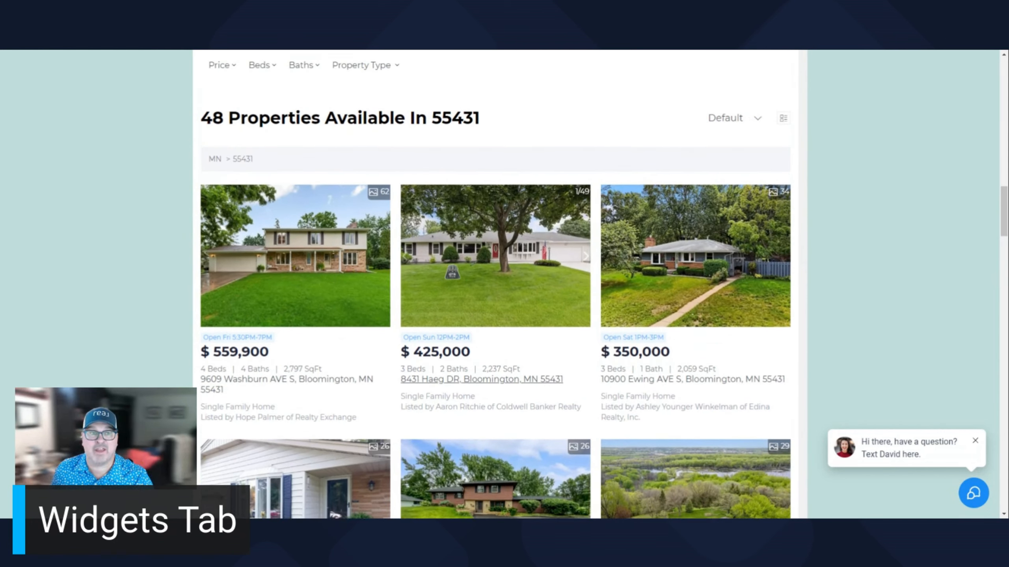
{"action": "left_click", "coordinate": [304, 141]}
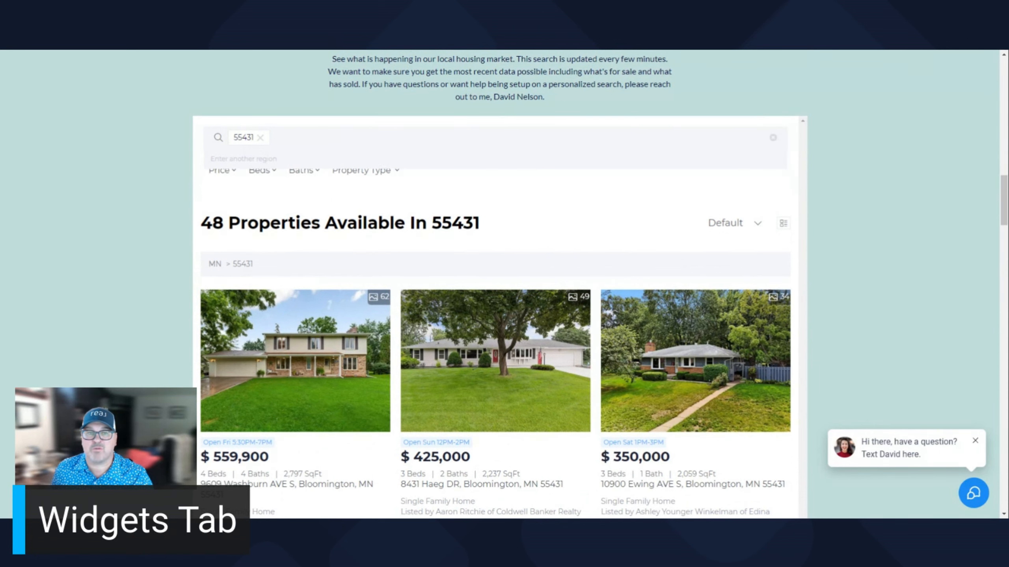
{"action": "left_click", "coordinate": [501, 210]}
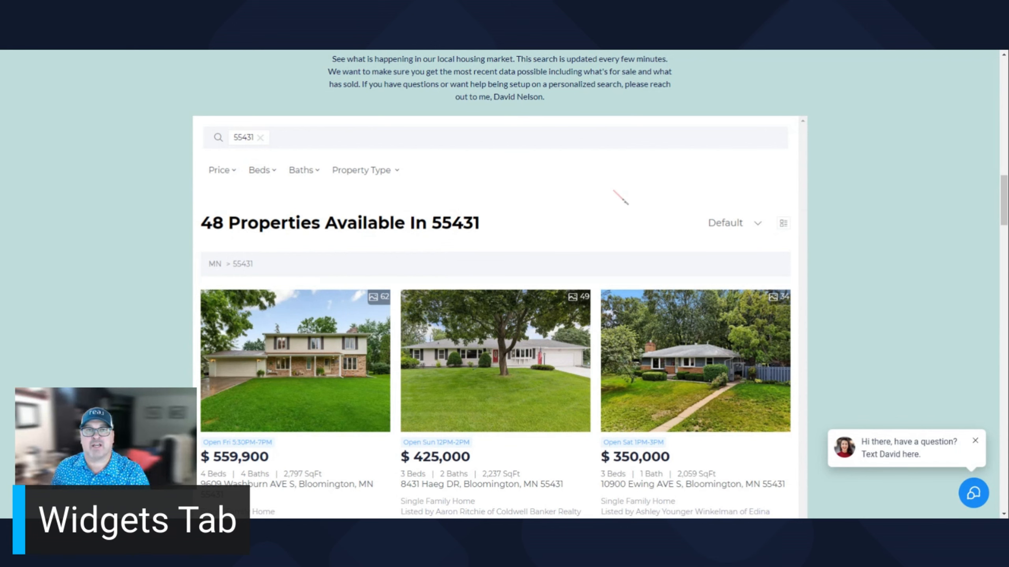
- Open the first property in the embedded widget and examine its photos, key details and tour request form
{"action": "scroll", "coordinate": [620, 197], "scroll_direction": "down", "scroll_amount": 4}
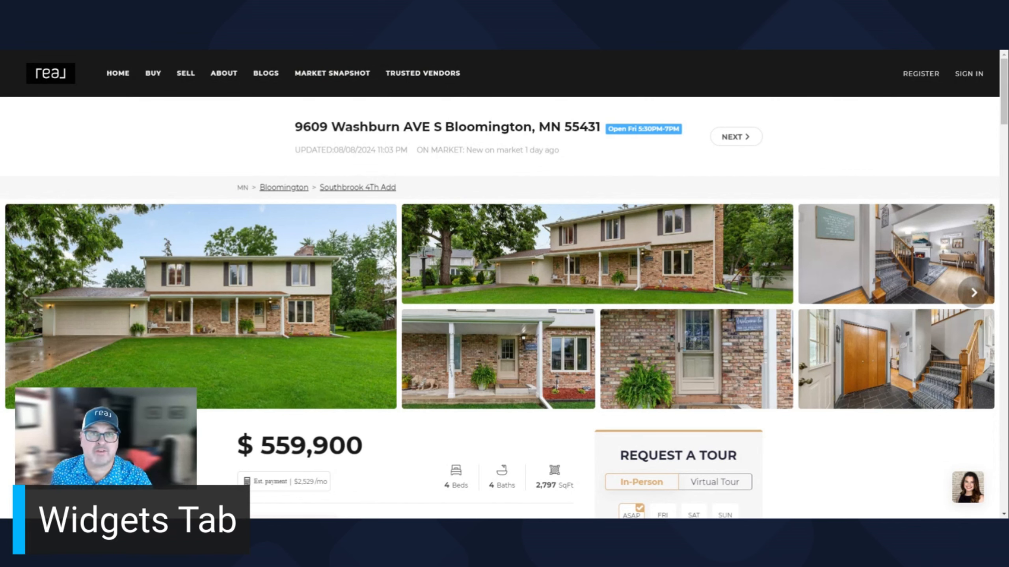
{"action": "scroll", "coordinate": [411, 259], "scroll_direction": "down", "scroll_amount": 5}
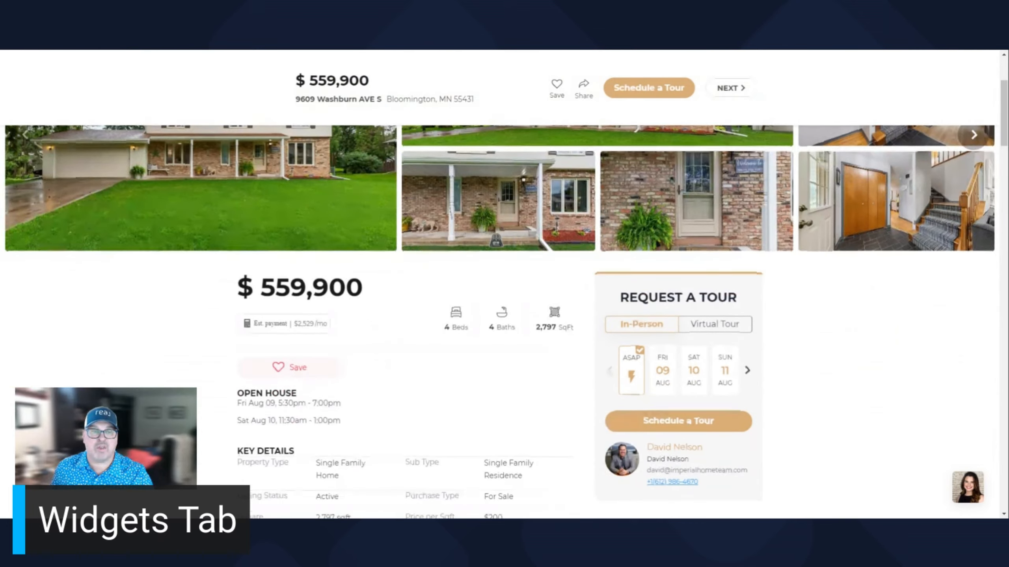
{"action": "scroll", "coordinate": [575, 282], "scroll_direction": "down", "scroll_amount": 3}
{"action": "scroll", "coordinate": [653, 281], "scroll_direction": "up", "scroll_amount": 5}
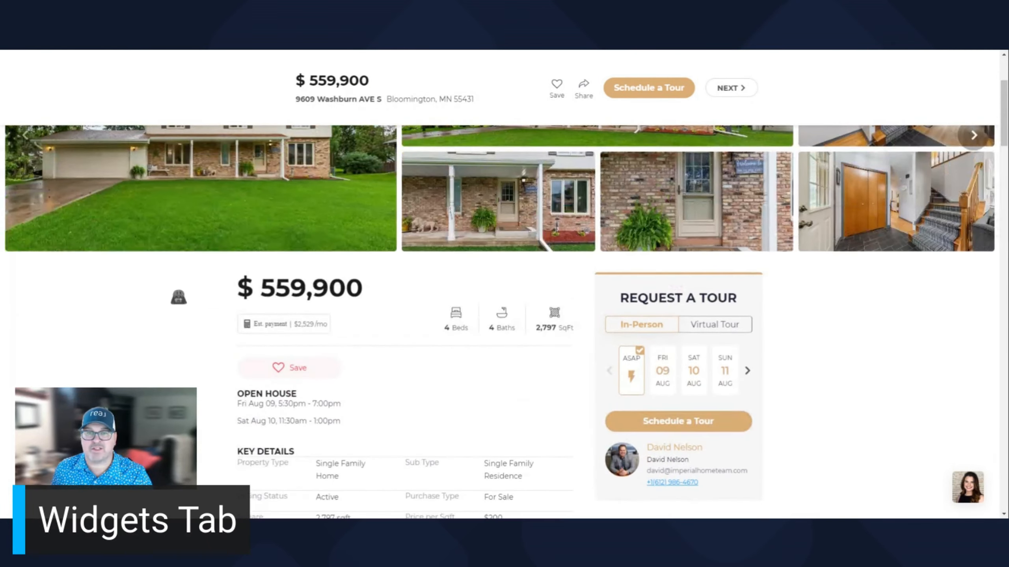
{"action": "scroll", "coordinate": [216, 374], "scroll_direction": "up", "scroll_amount": 4}
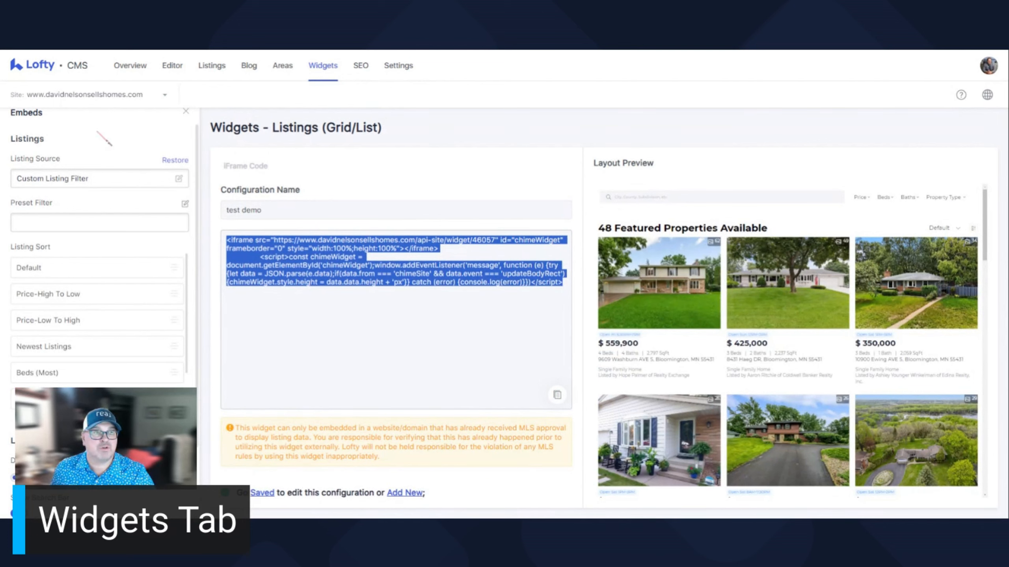
- Back in Lofty CMS, close the Embeds settings and try to switch to the Featured listings widgets, declining to discard the current changes
{"action": "left_click", "coordinate": [188, 120]}
{"action": "scroll", "coordinate": [151, 330], "scroll_direction": "down", "scroll_amount": 1}
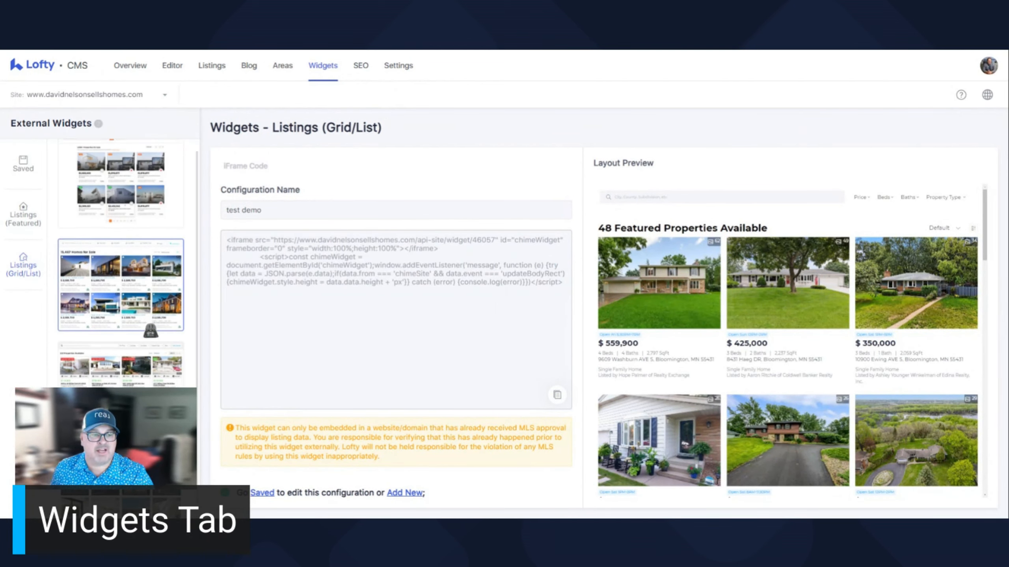
{"action": "left_click", "coordinate": [29, 220]}
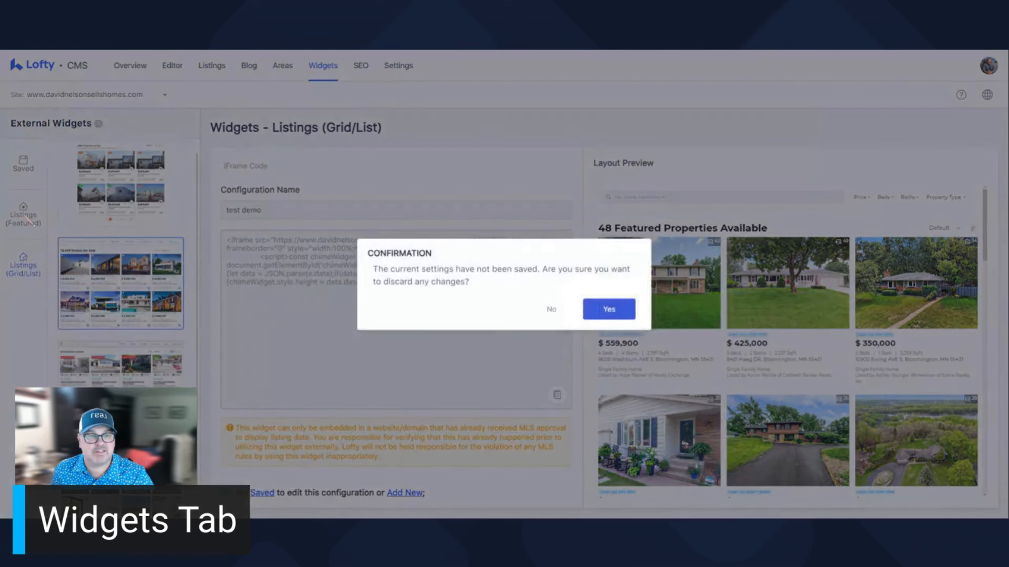
{"action": "left_click", "coordinate": [551, 310]}
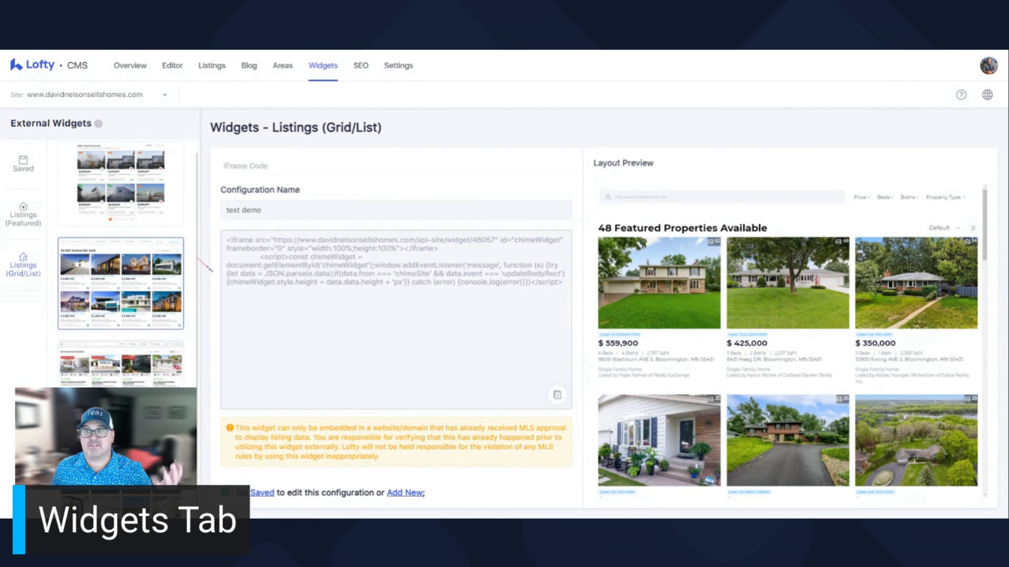
- Examine the property listings further down in the test demo widget's layout preview
{"action": "mouse_move", "coordinate": [613, 198]}
{"action": "scroll", "coordinate": [788, 340], "scroll_direction": "down", "scroll_amount": 3}
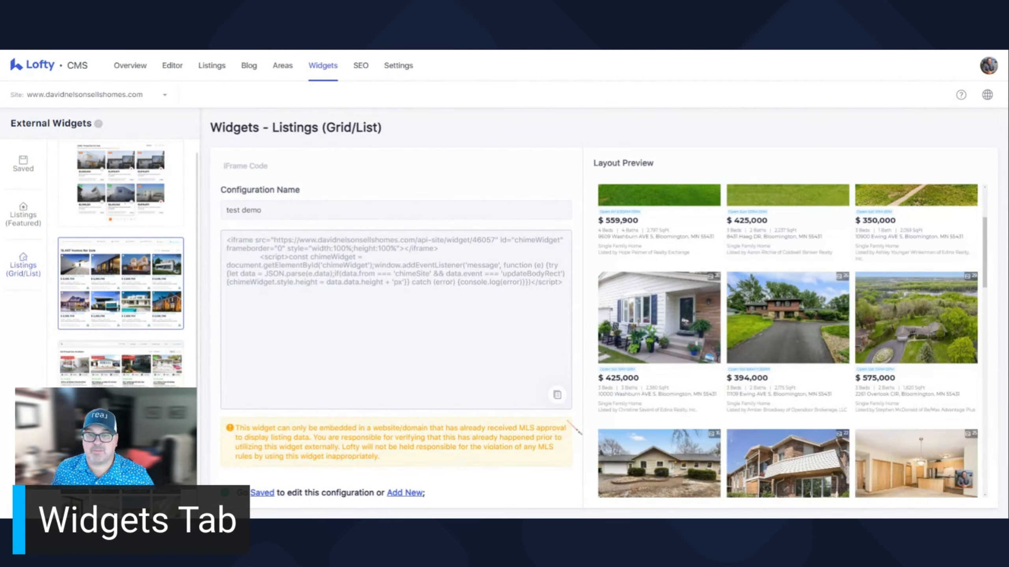